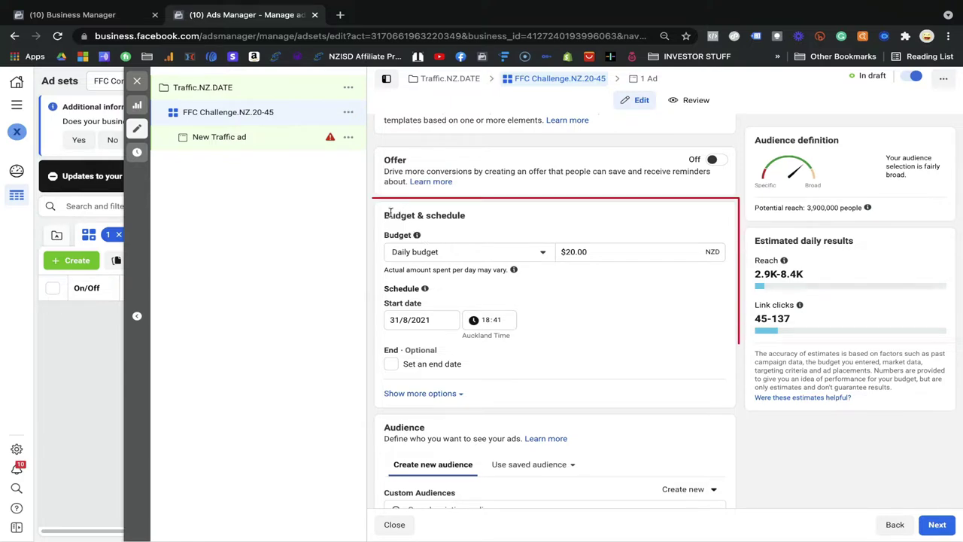
pyautogui.moveTo(383, 215); pyautogui.dragTo(470, 213)
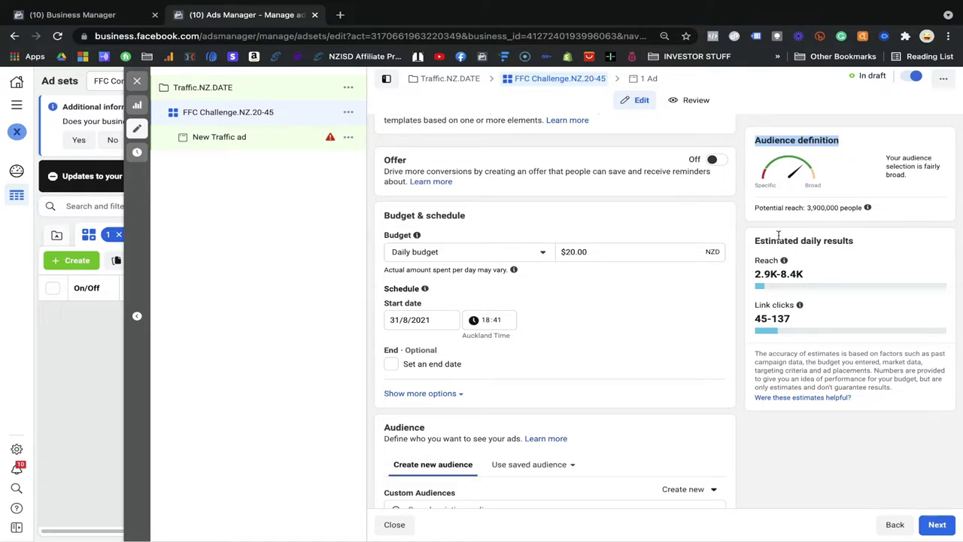
pyautogui.moveTo(755, 241); pyautogui.dragTo(853, 241)
pyautogui.click(762, 314)
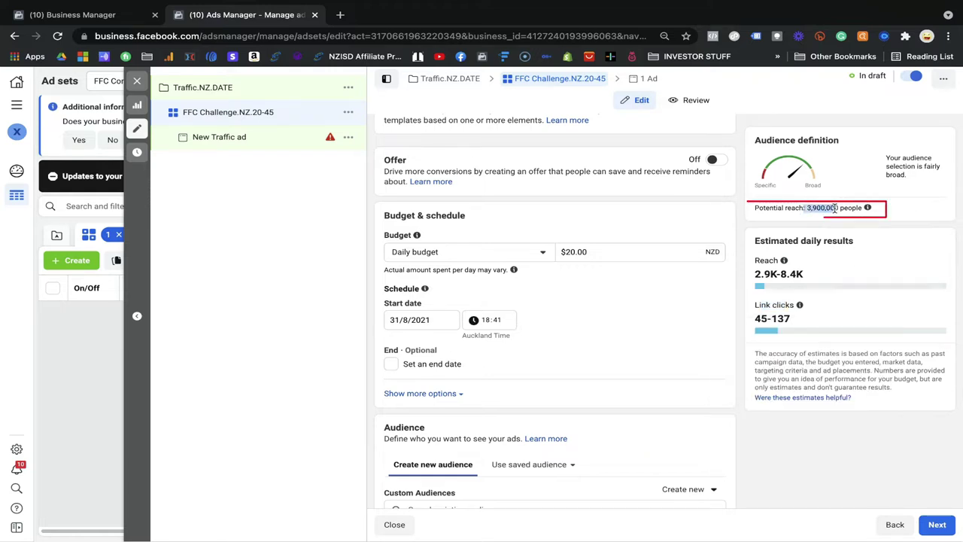
pyautogui.moveTo(835, 208); pyautogui.dragTo(826, 211)
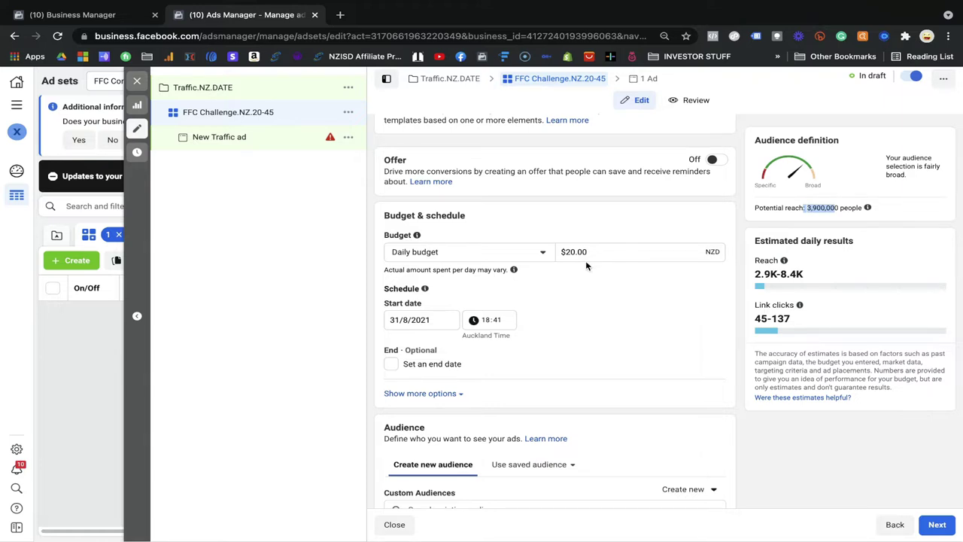
pyautogui.scroll(-4, 586, 265)
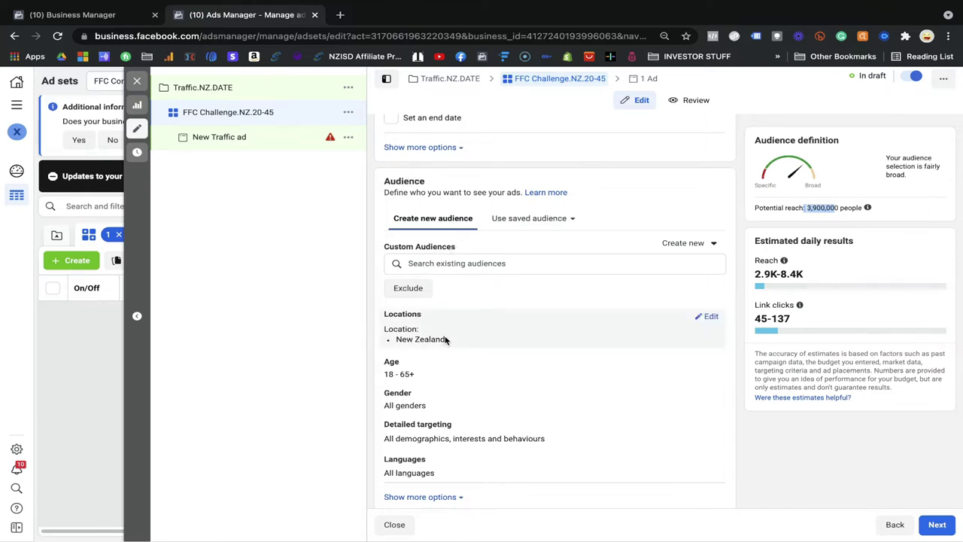
# - Reveal the Schedule section's extra options, showing the ads run all the time
pyautogui.scroll(3, 445, 340)
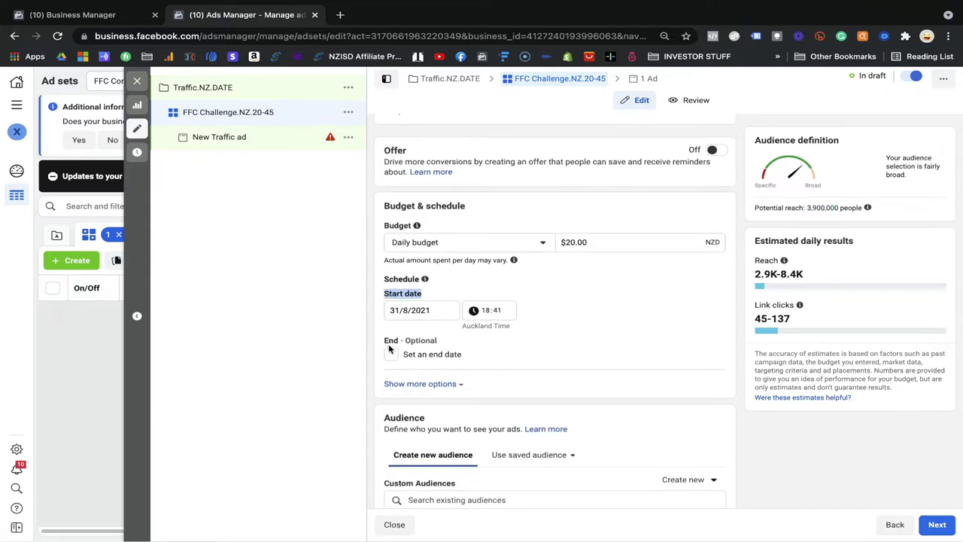
pyautogui.click(404, 385)
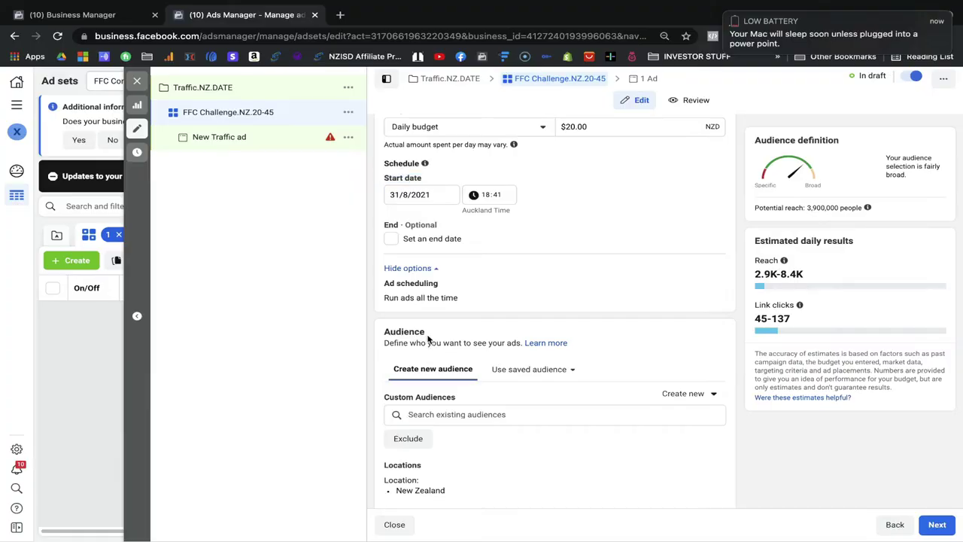
pyautogui.scroll(-5, 386, 331)
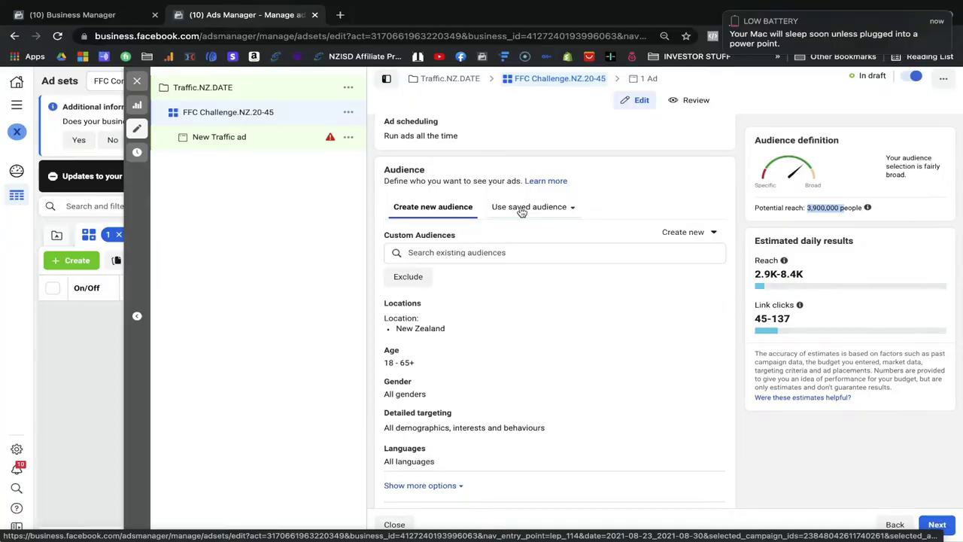
pyautogui.click(520, 208)
pyautogui.moveTo(532, 275)
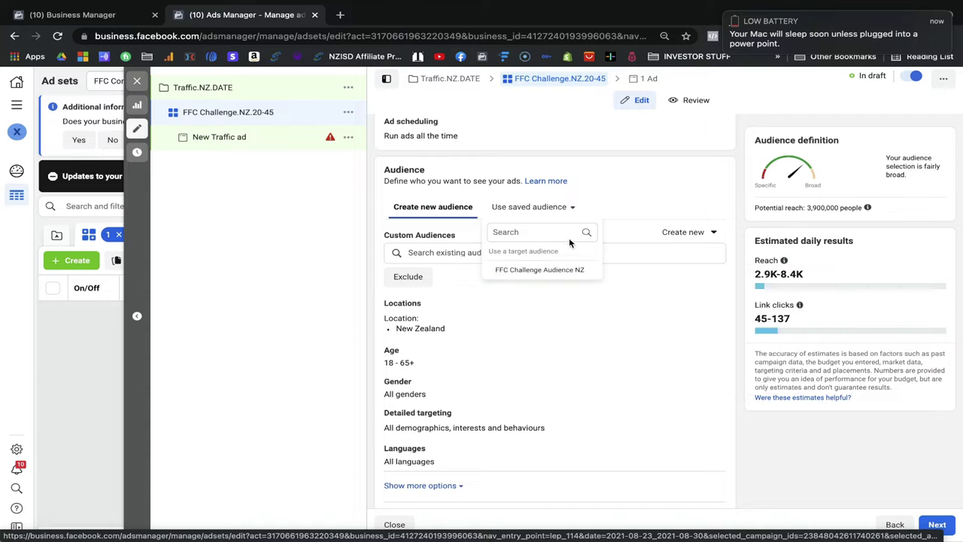
pyautogui.click(617, 207)
pyautogui.tripleClick(445, 236)
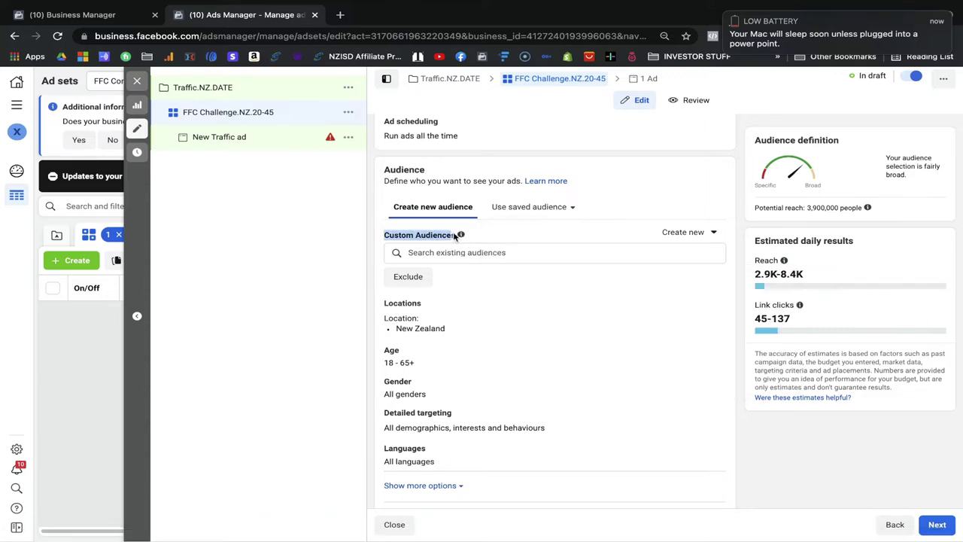
pyautogui.moveTo(455, 237)
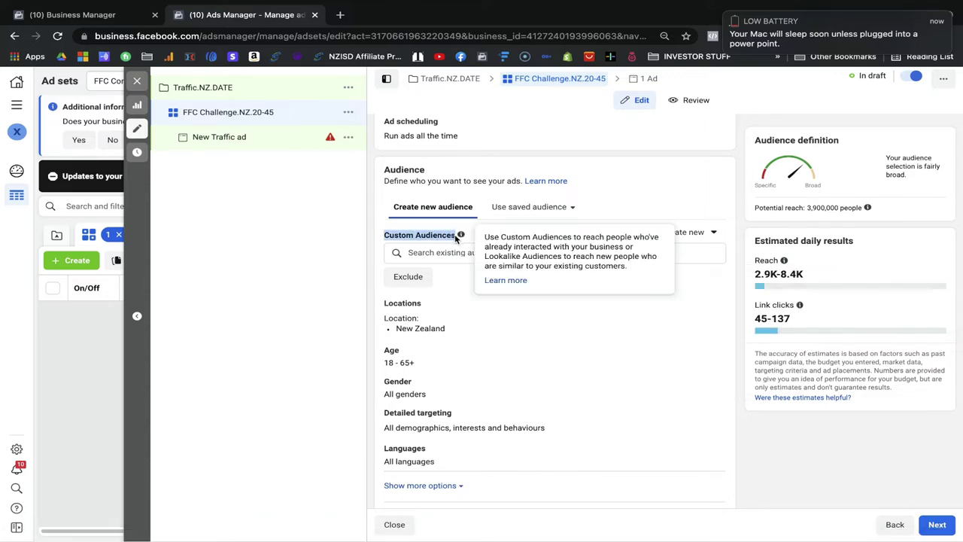
pyautogui.click(441, 288)
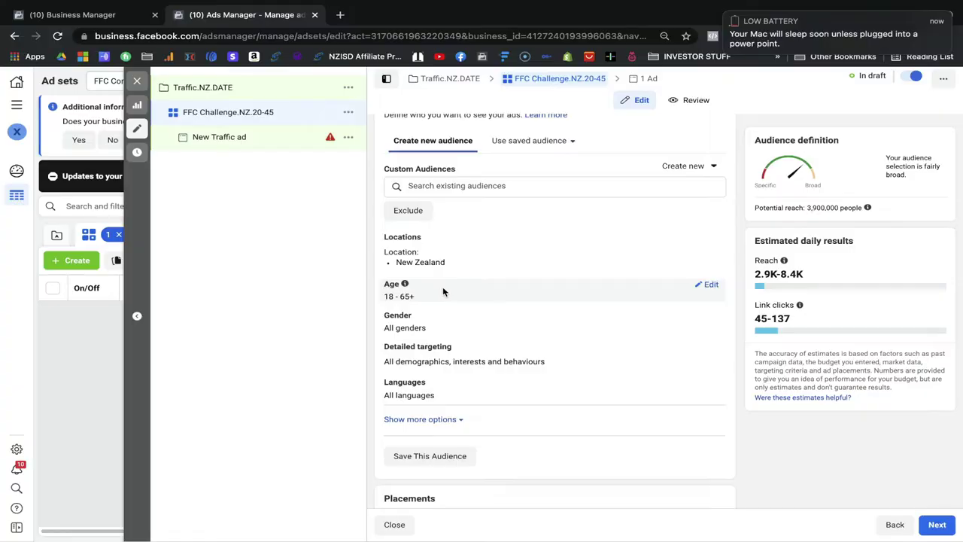
# - Check existing custom audiences, close the empty list, and scroll to the New Zealand location setting
pyautogui.scroll(1, 443, 290)
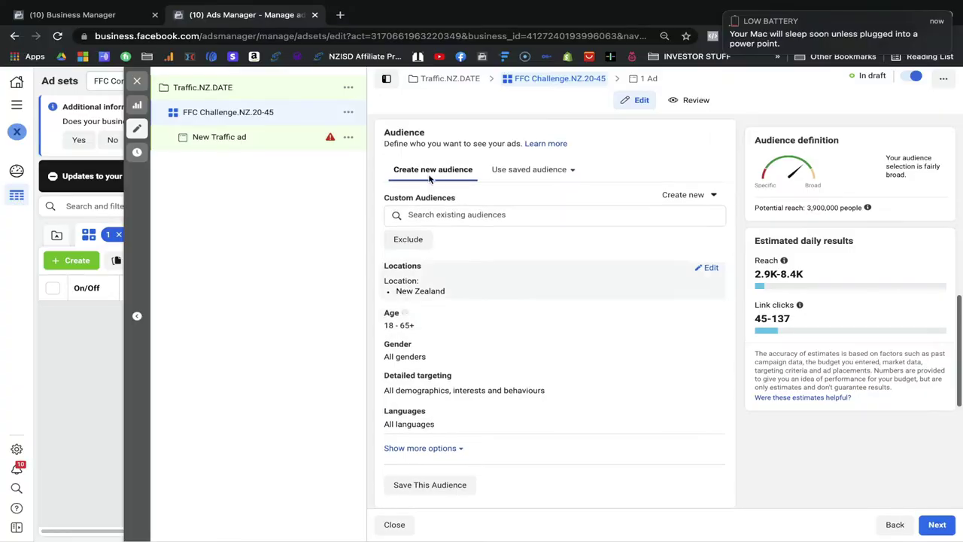
pyautogui.click(419, 216)
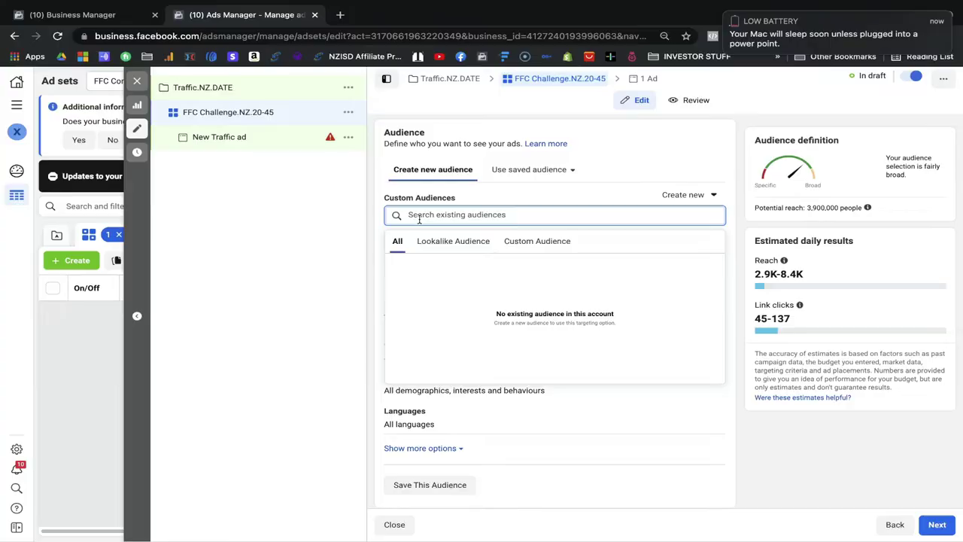
pyautogui.click(359, 245)
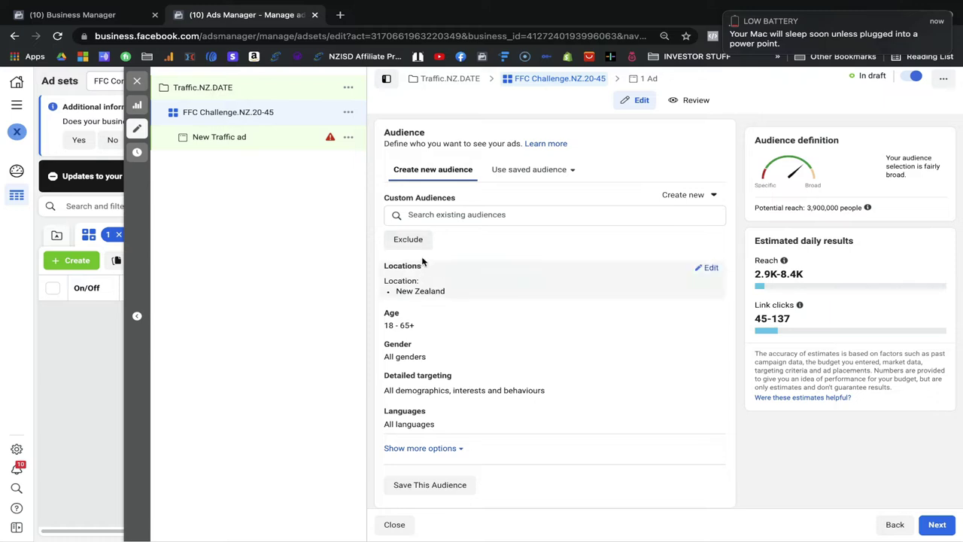
pyautogui.scroll(-1, 425, 302)
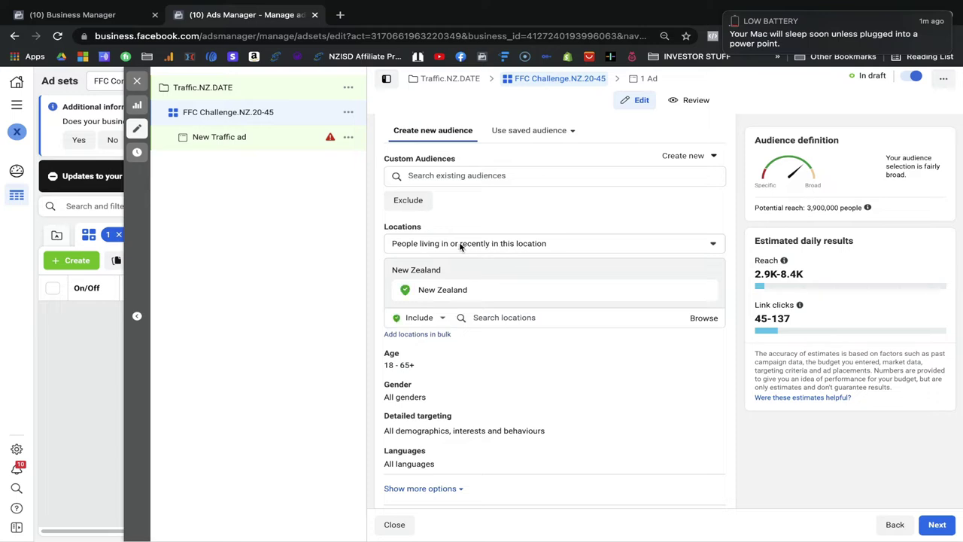
# - Switch the location selector to Exclude, search 'auck', and exclude Auckland, Auckland Region
pyautogui.click(516, 247)
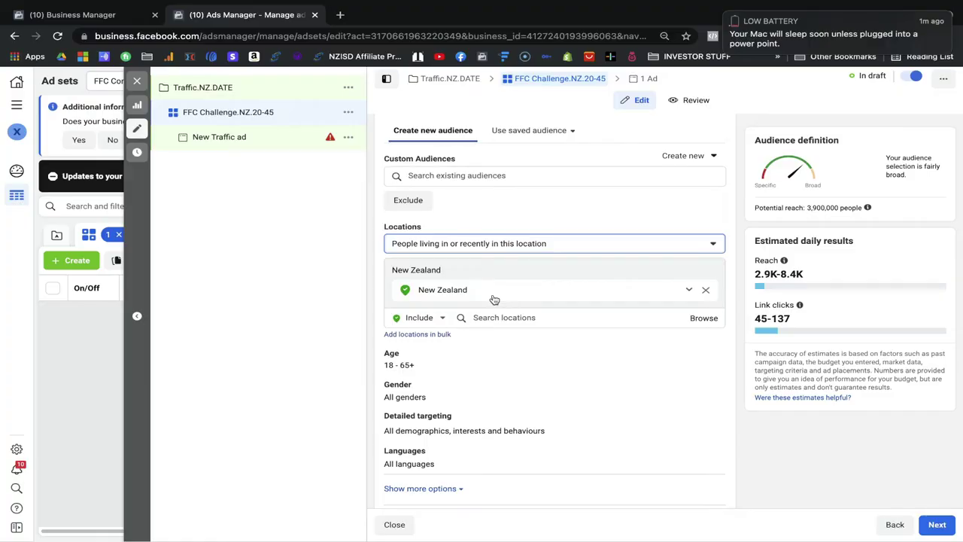
pyautogui.click(443, 319)
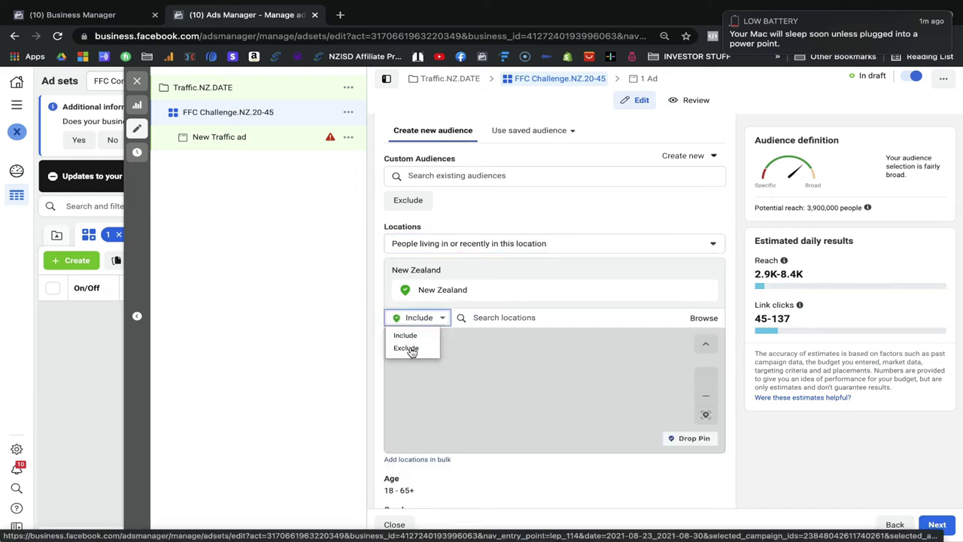
pyautogui.click(410, 349)
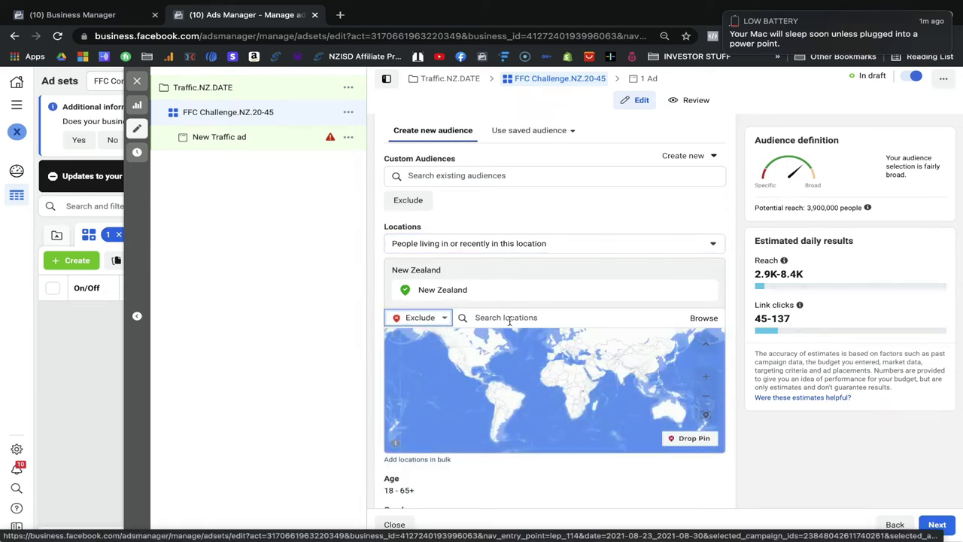
pyautogui.click(509, 317)
pyautogui.write('auckland')
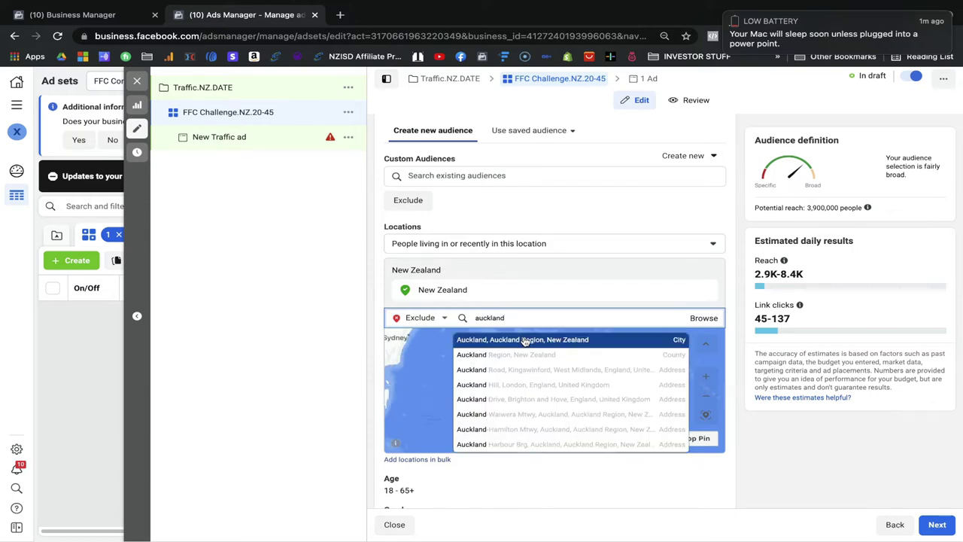
pyautogui.click(524, 339)
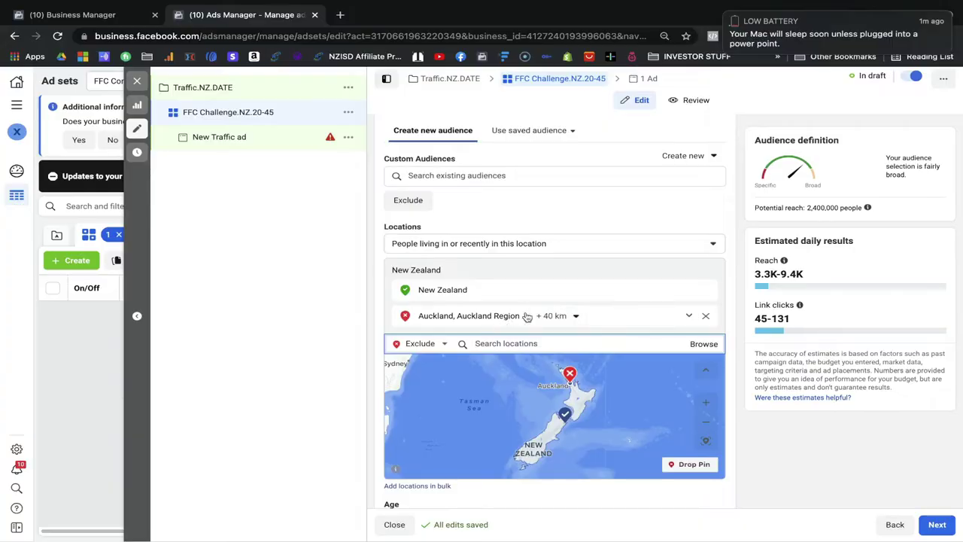
# - Adjust the Auckland radius, then set the audience age range to minimum 20, maximum 45
pyautogui.click(572, 317)
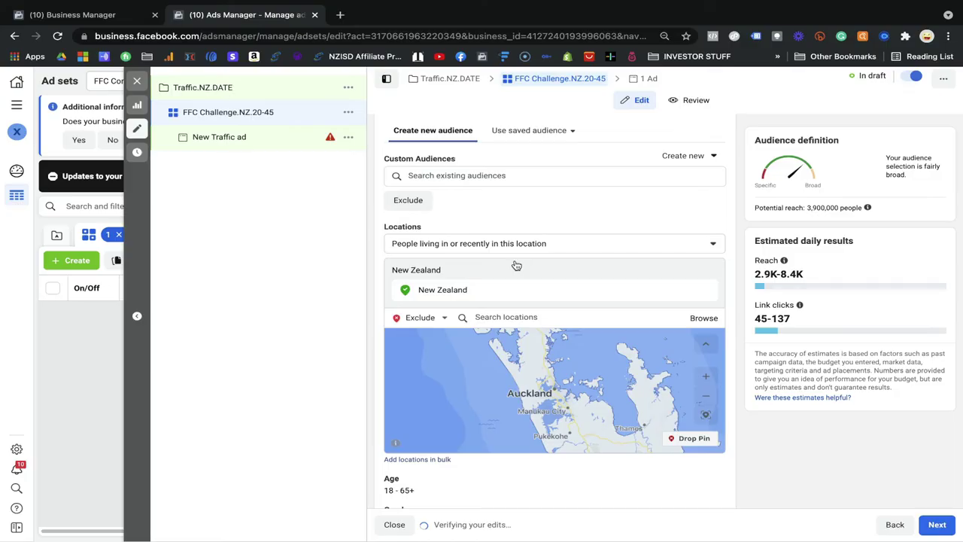
pyautogui.scroll(-2, 503, 462)
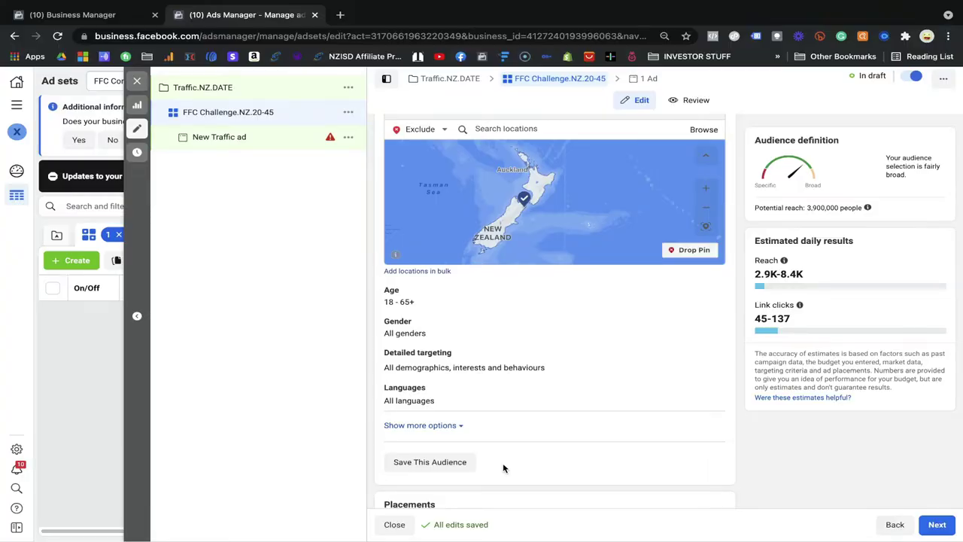
pyautogui.click(410, 301)
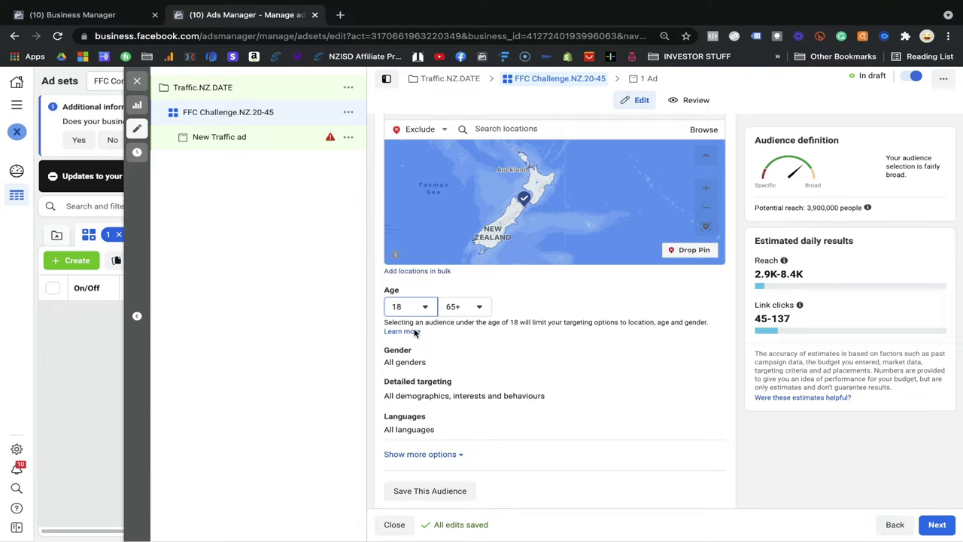
pyautogui.click(410, 306)
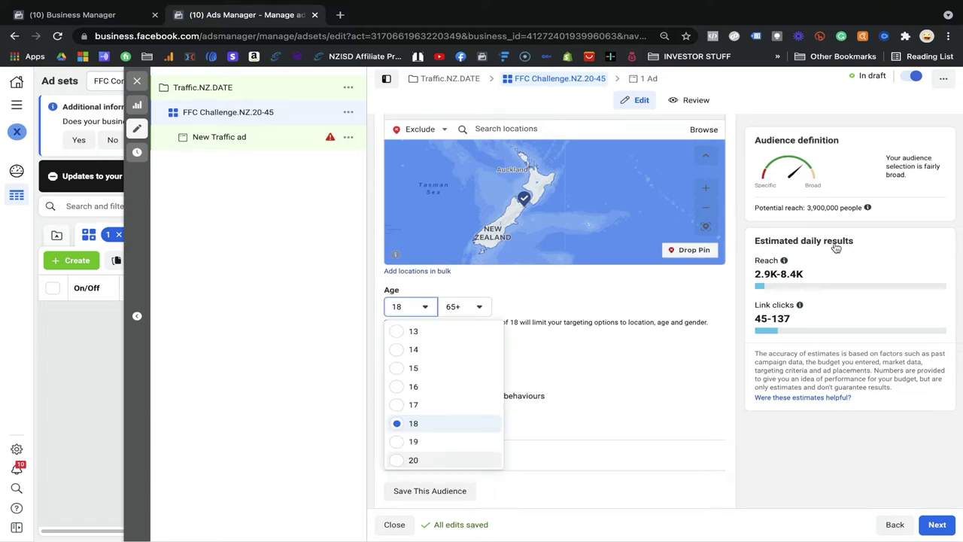
pyautogui.click(413, 459)
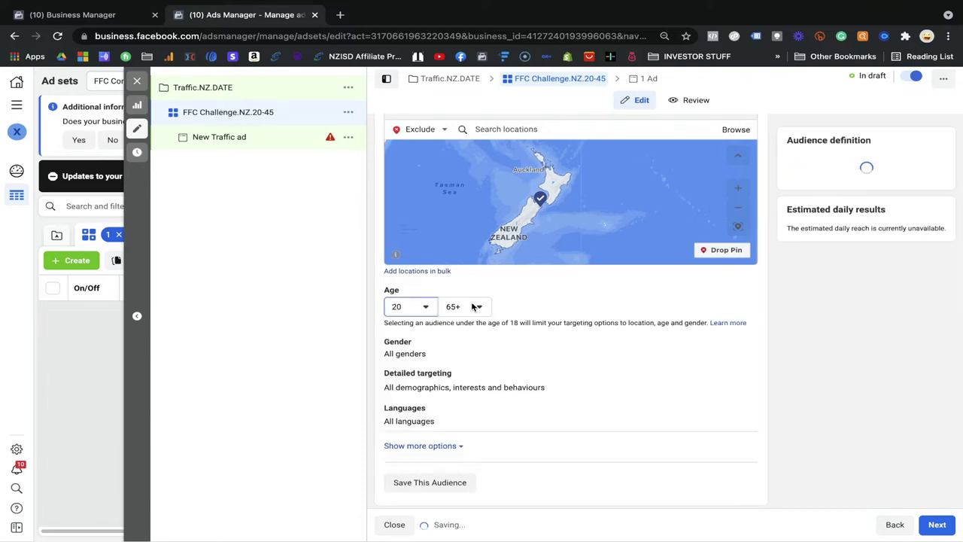
pyautogui.click(473, 306)
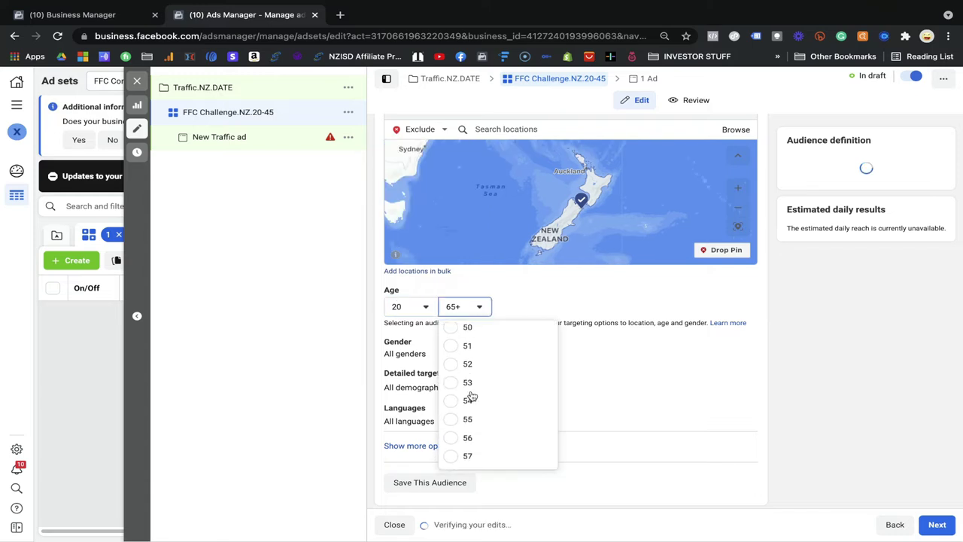
pyautogui.scroll(2, 466, 387)
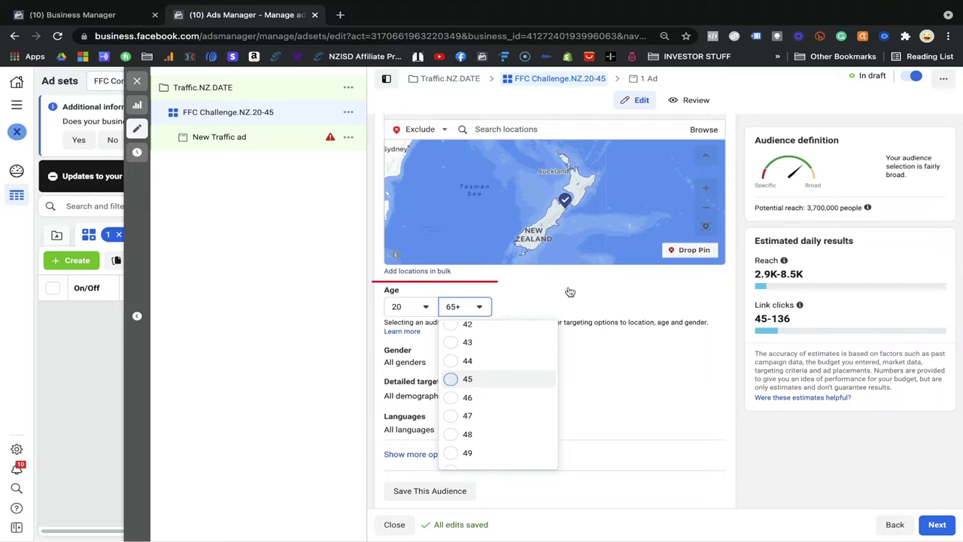
pyautogui.press('Return')
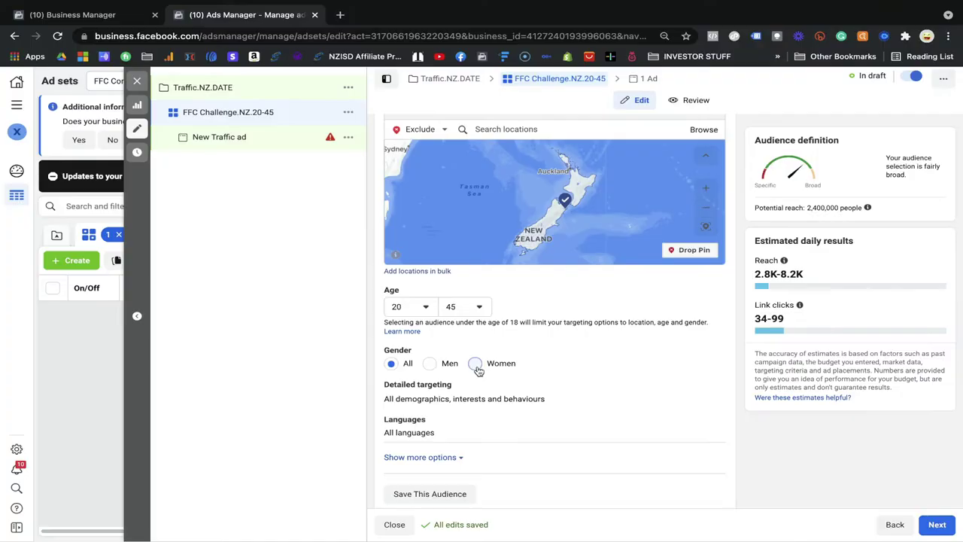
# - Choose Women as the gender targeting
pyautogui.click(476, 364)
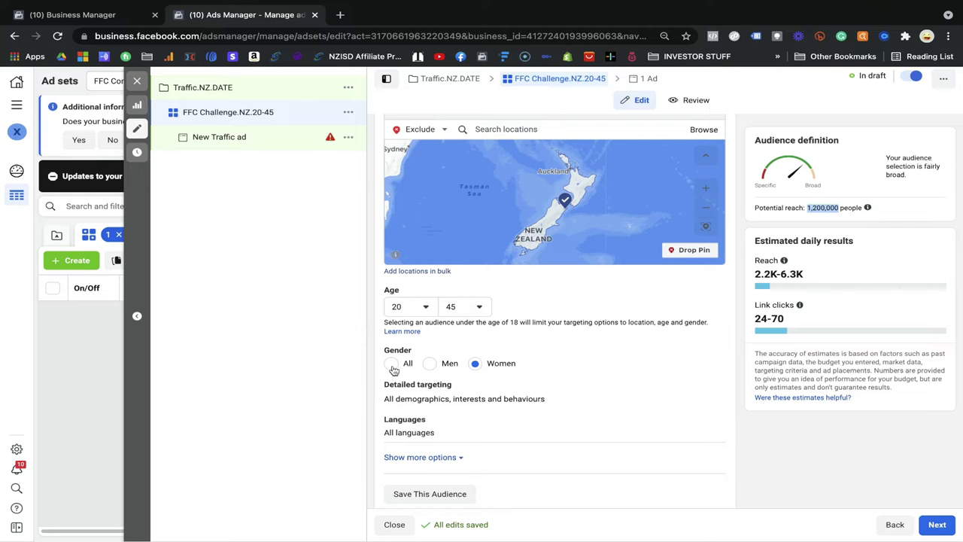
# - Try Men-only gender targeting, then switch Gender back to All
pyautogui.click(430, 363)
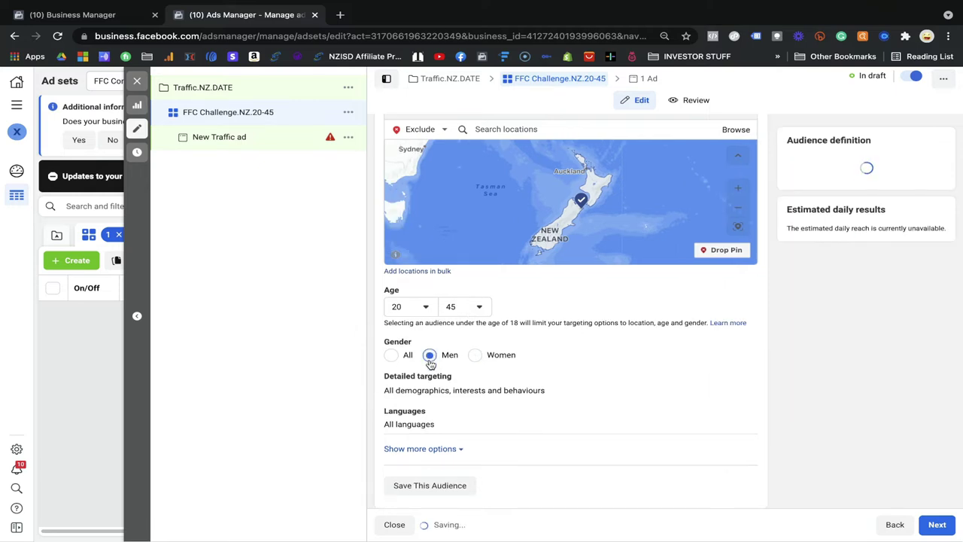
pyautogui.click(391, 364)
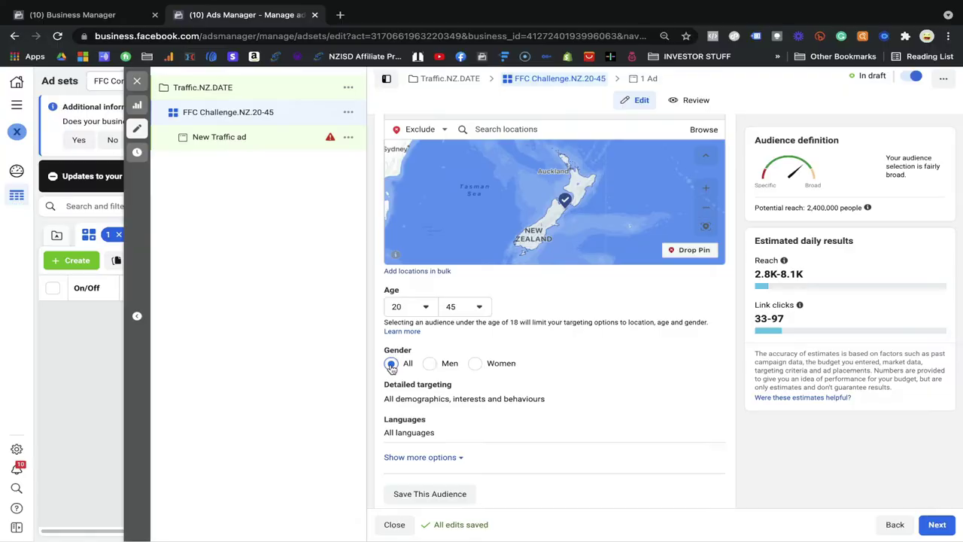
pyautogui.scroll(-3, 391, 368)
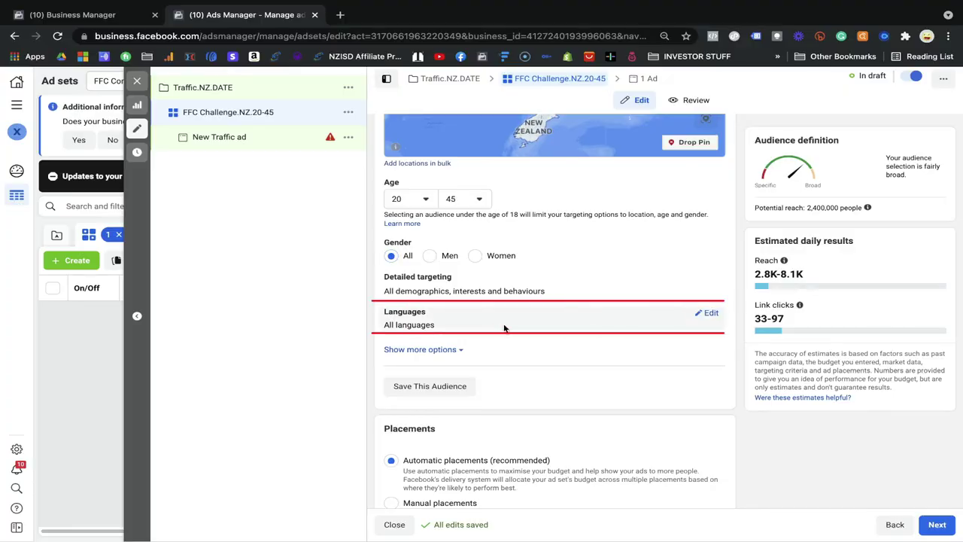
# - Edit Languages, try searching 'hin' and 'en', clear the search, and dismiss the specialised-option tip
pyautogui.click(711, 313)
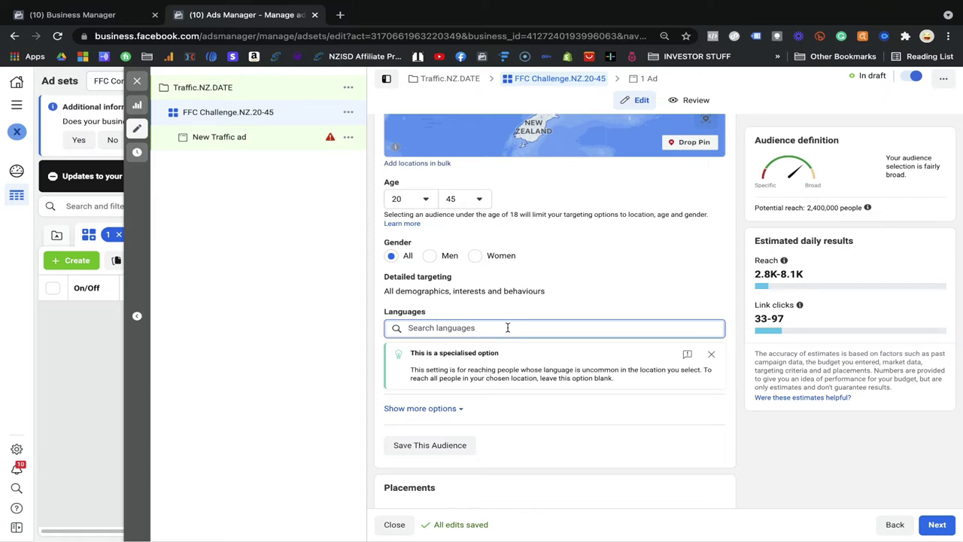
pyautogui.write('hi')
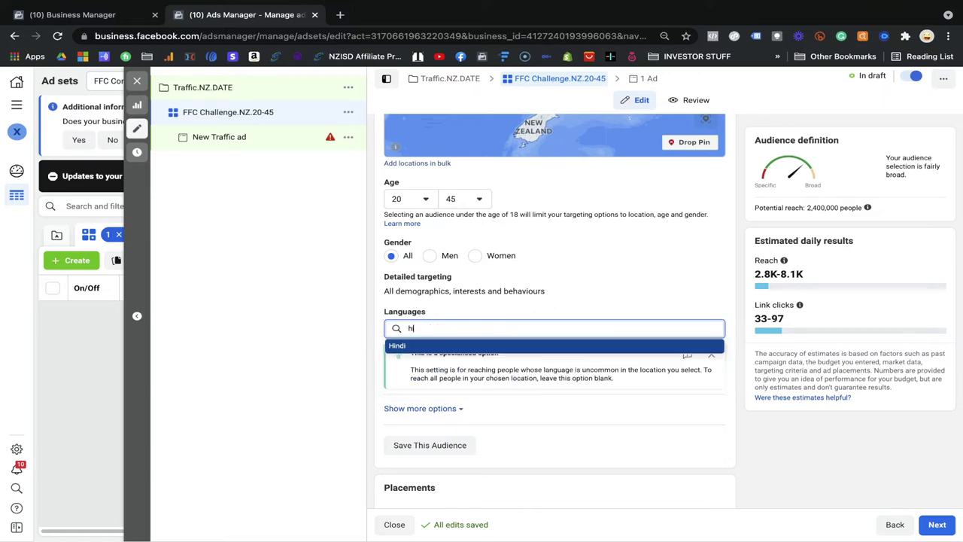
pyautogui.write('n')
pyautogui.press('BackSpace')
pyautogui.press('BackSpace')
pyautogui.press('BackSpace')
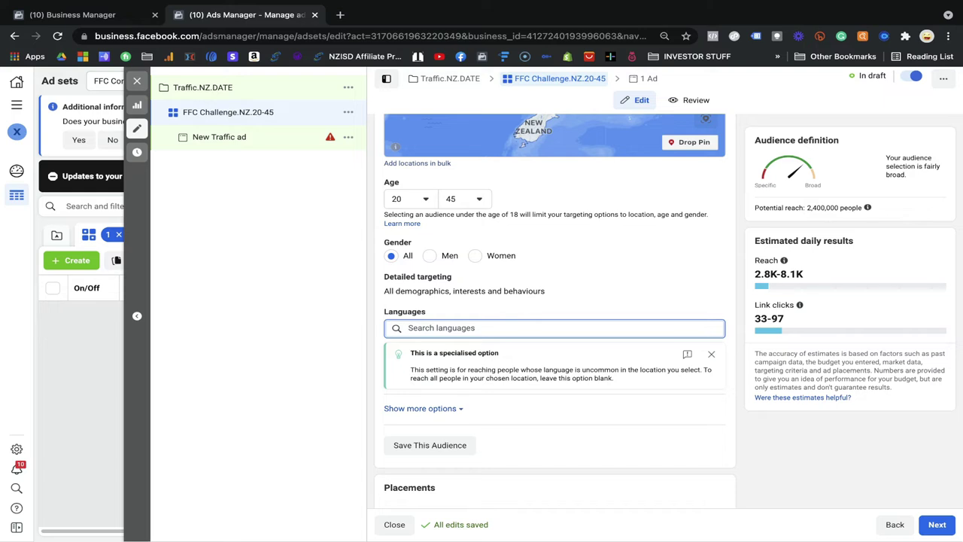
pyautogui.write('english')
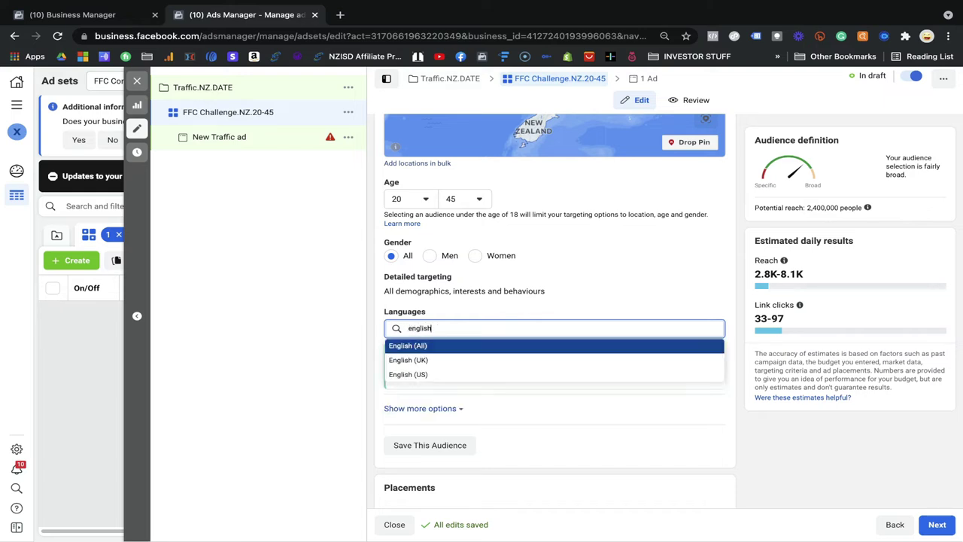
pyautogui.press('BackSpace')
pyautogui.press('BackSpace')
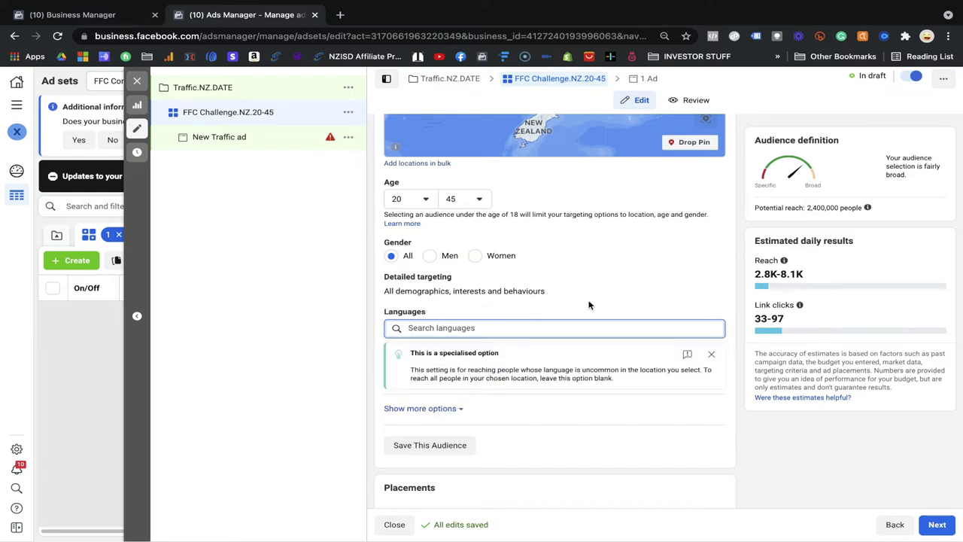
pyautogui.click(712, 354)
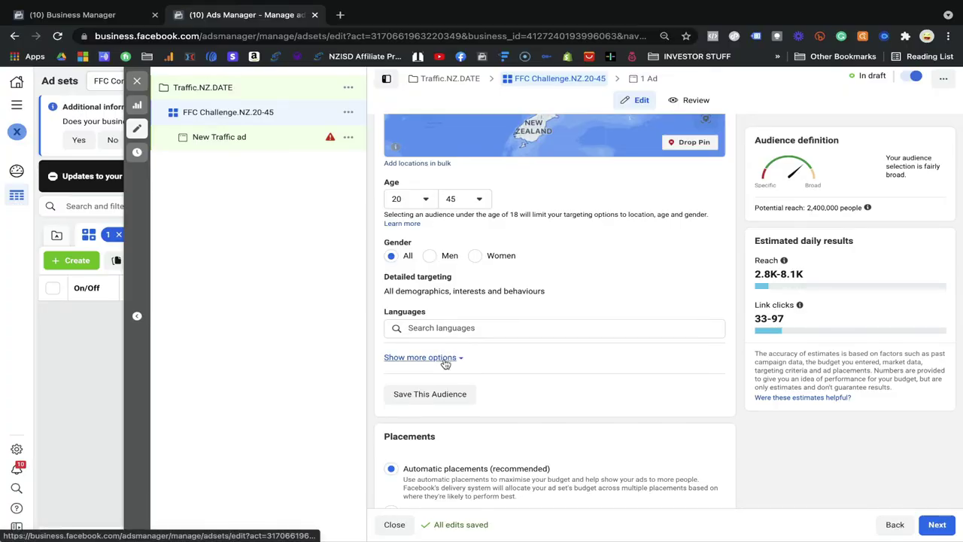
pyautogui.click(444, 358)
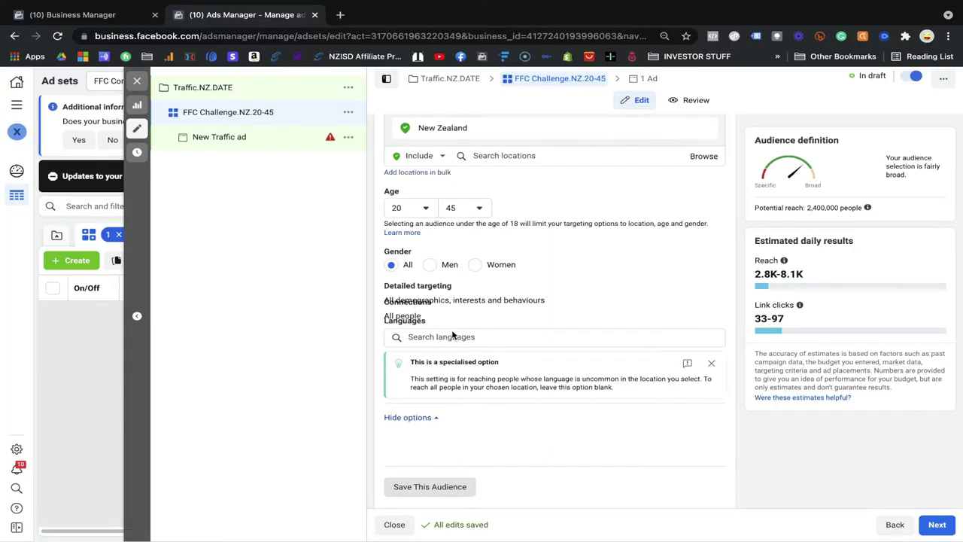
pyautogui.scroll(-2, 451, 333)
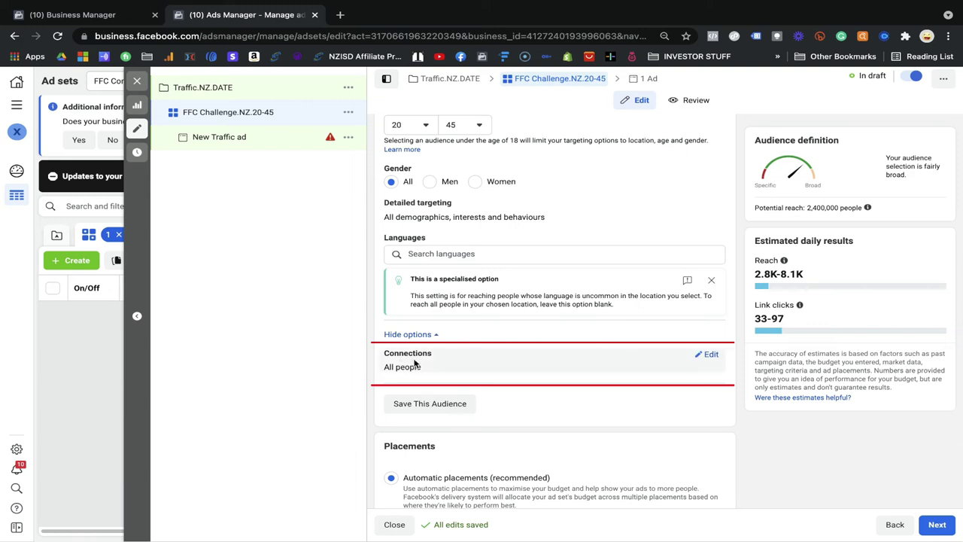
pyautogui.click(709, 356)
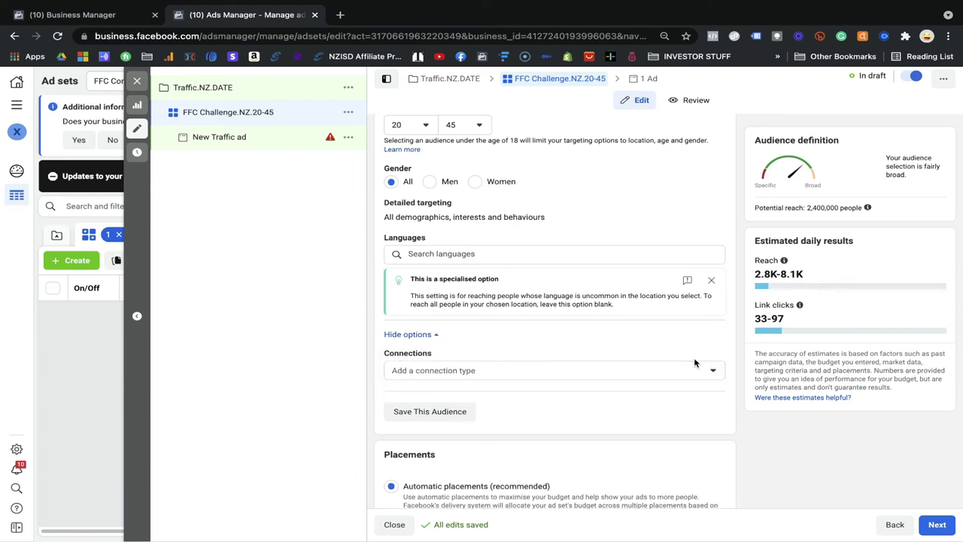
pyautogui.click(539, 371)
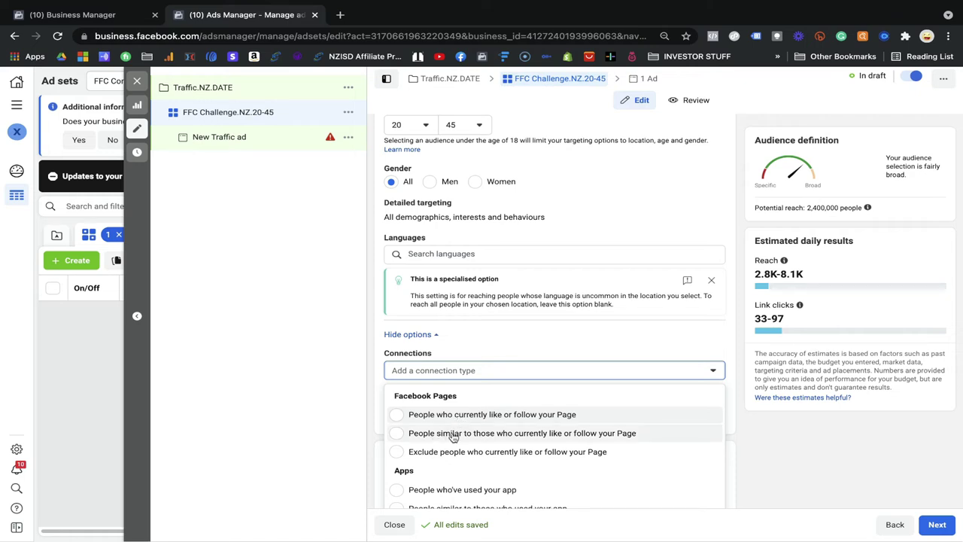
pyautogui.scroll(-3, 446, 456)
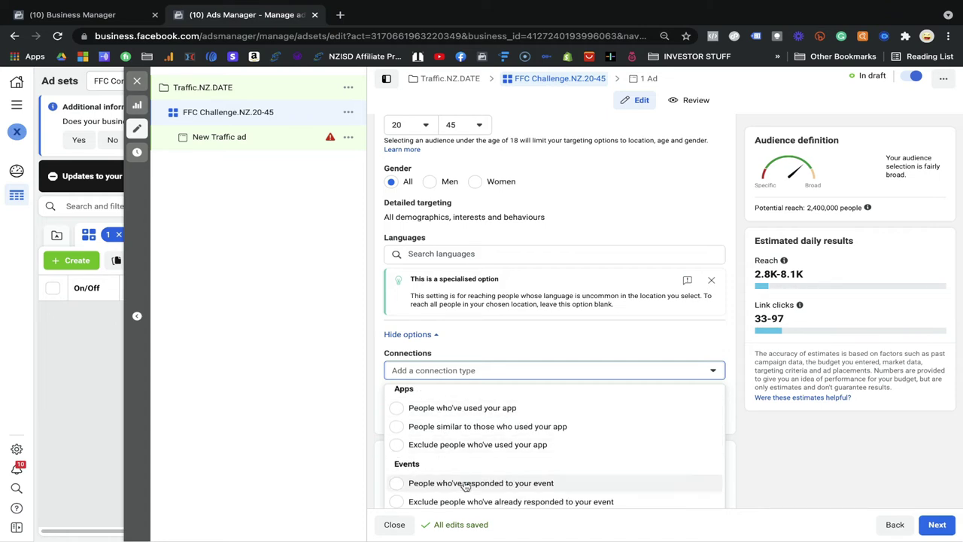
pyautogui.scroll(1, 505, 342)
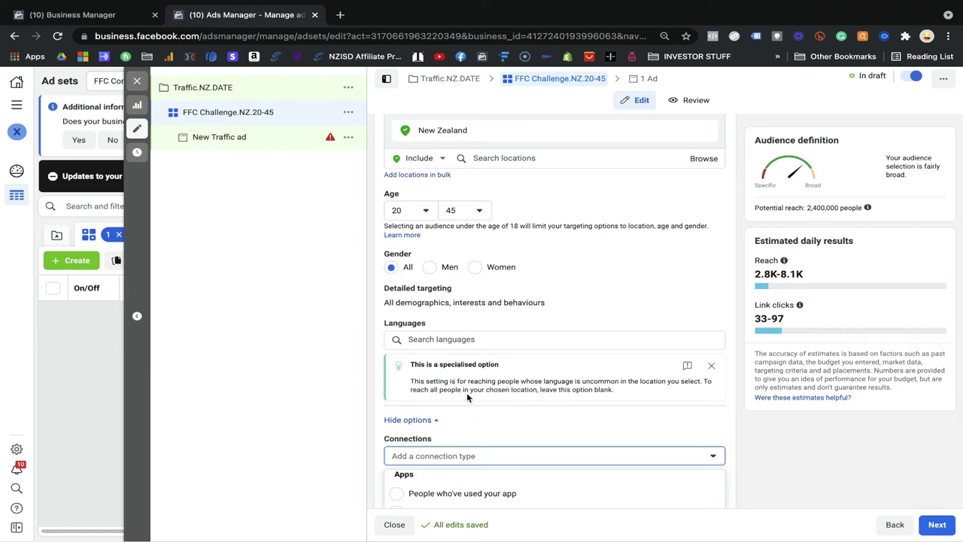
pyautogui.scroll(-1, 467, 392)
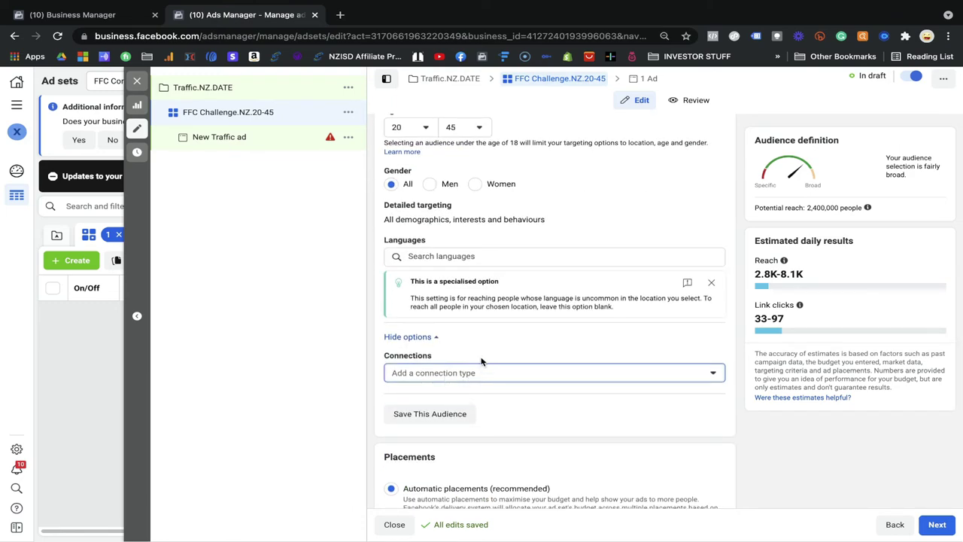
pyautogui.click(429, 338)
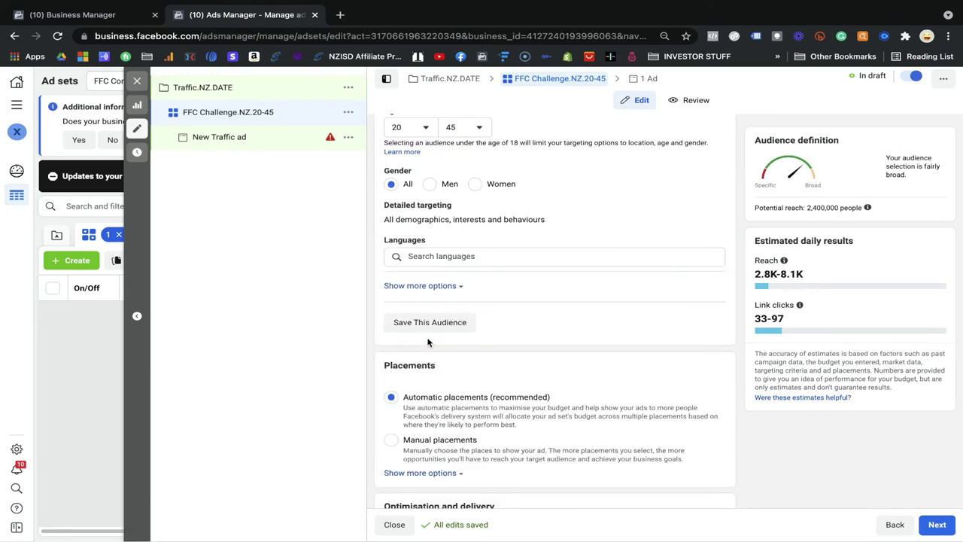
pyautogui.scroll(1, 453, 290)
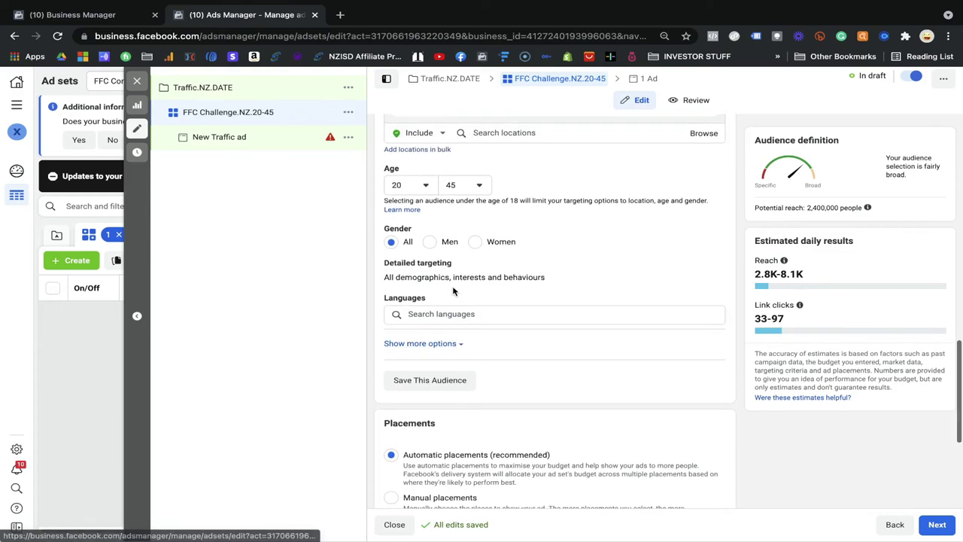